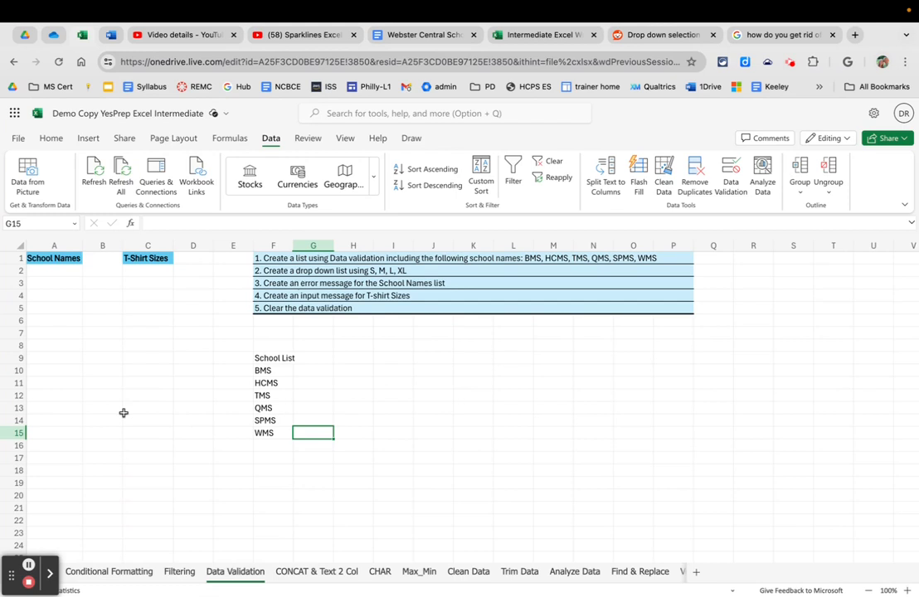
Apply a list data validation to cell A2 under School Names with the items BMS, HCMS, TMS, QMS, SPMS, WMS
{"action": "left_click", "coordinate": [57, 271]}
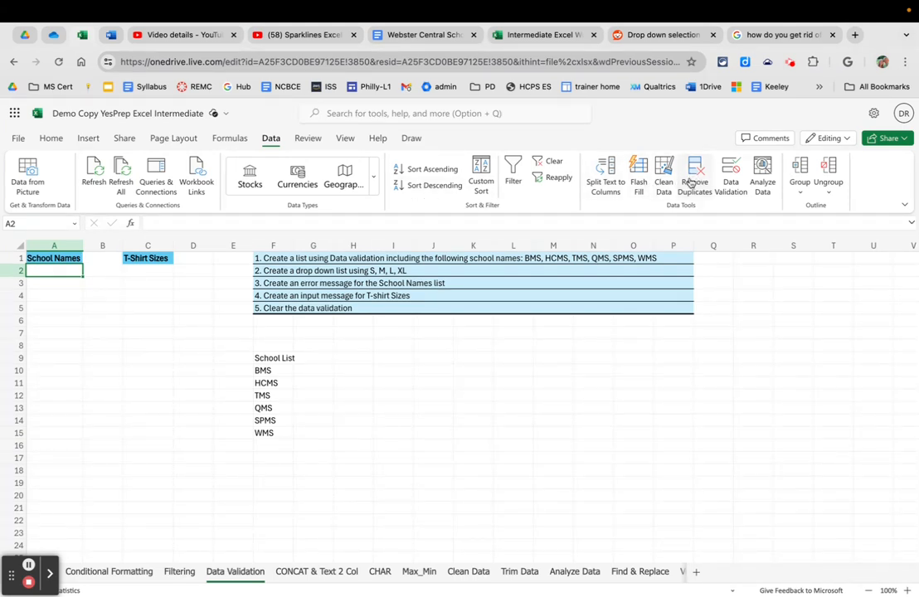
{"action": "left_click", "coordinate": [728, 175]}
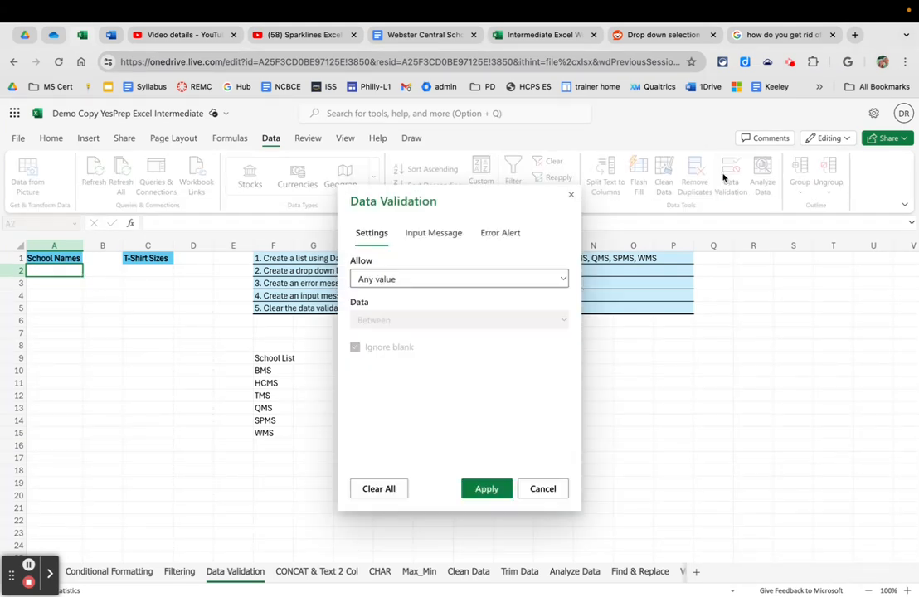
{"action": "left_click", "coordinate": [560, 279]}
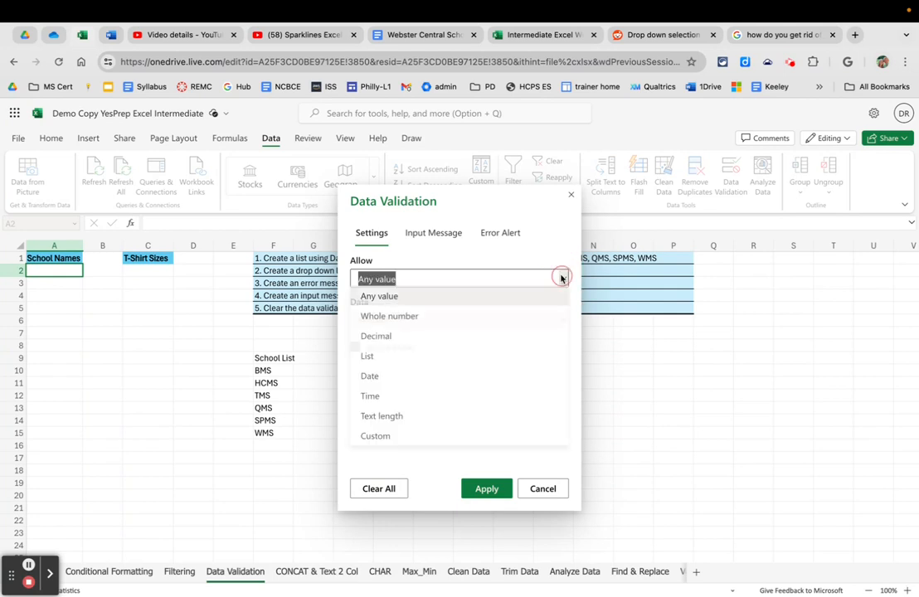
{"action": "left_click", "coordinate": [536, 358]}
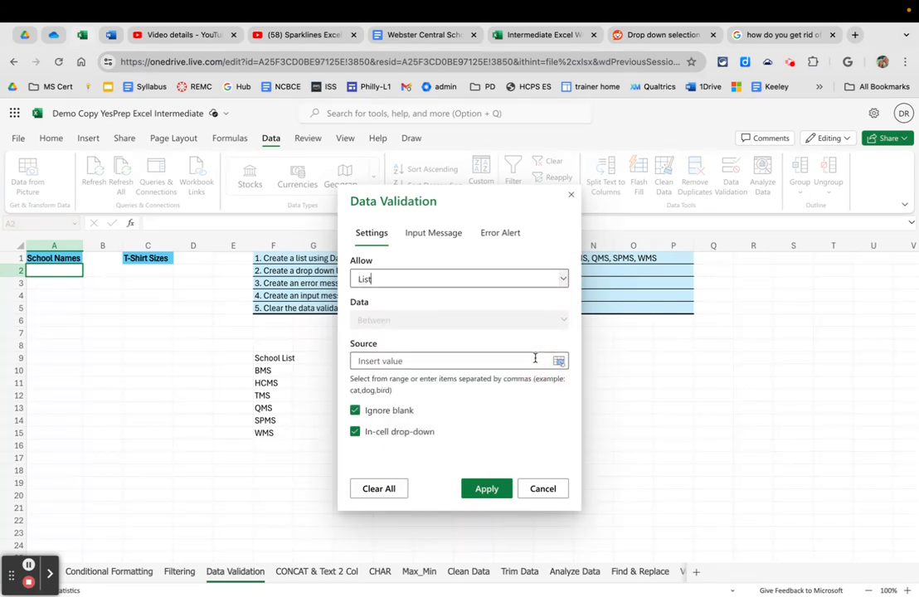
{"action": "left_click", "coordinate": [519, 360]}
{"action": "type", "text": "BMS, HCMS, TM"}
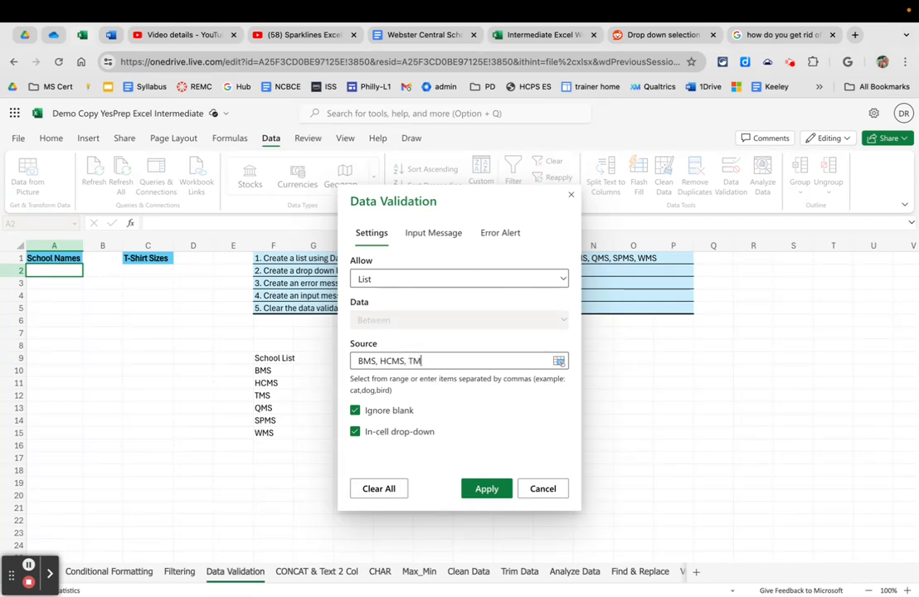
{"action": "type", "text": "QMS, SPMS<"}
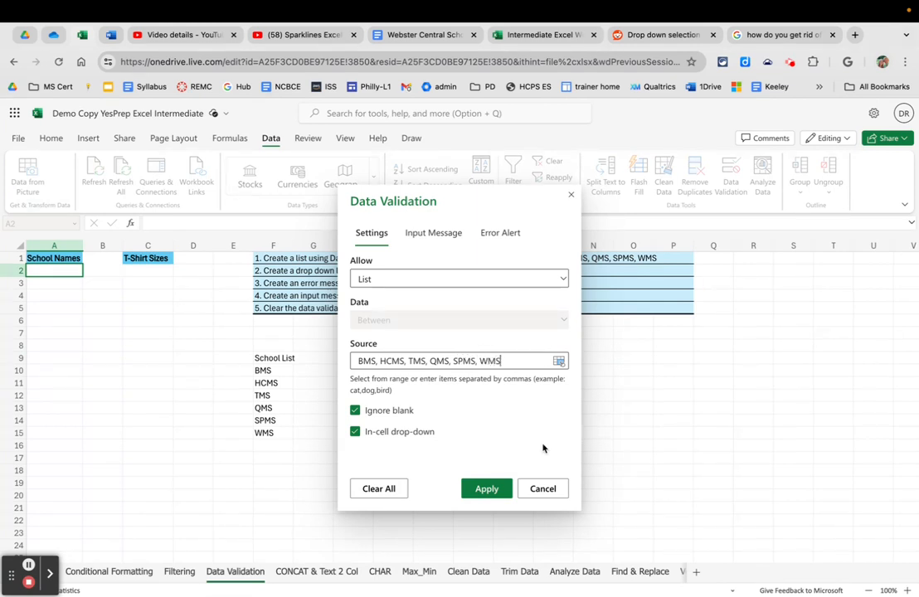
{"action": "left_click", "coordinate": [502, 489]}
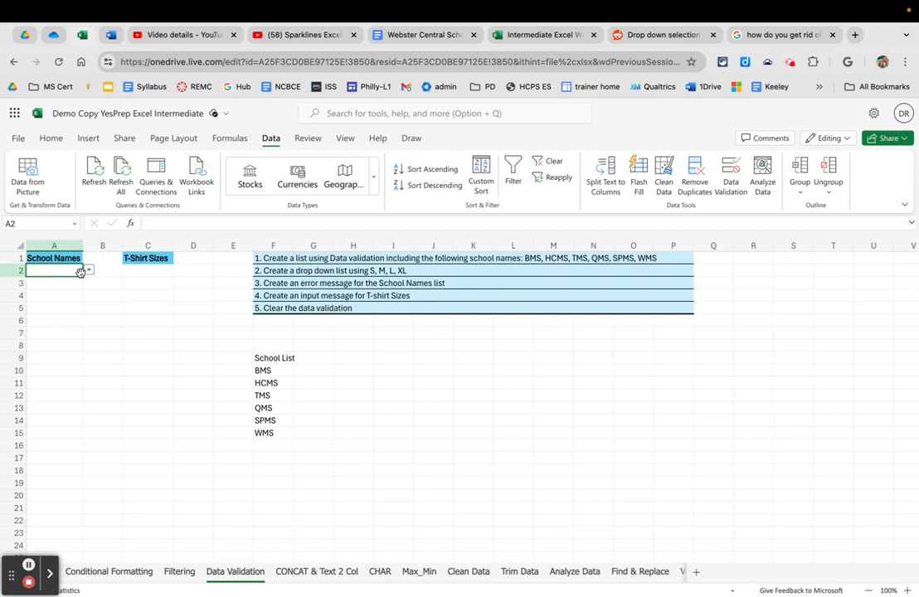
Fill the school drop-down from A2 down through A22 and check the cells below for it
{"action": "left_click_drag", "start_coordinate": [81, 274], "coordinate": [79, 520]}
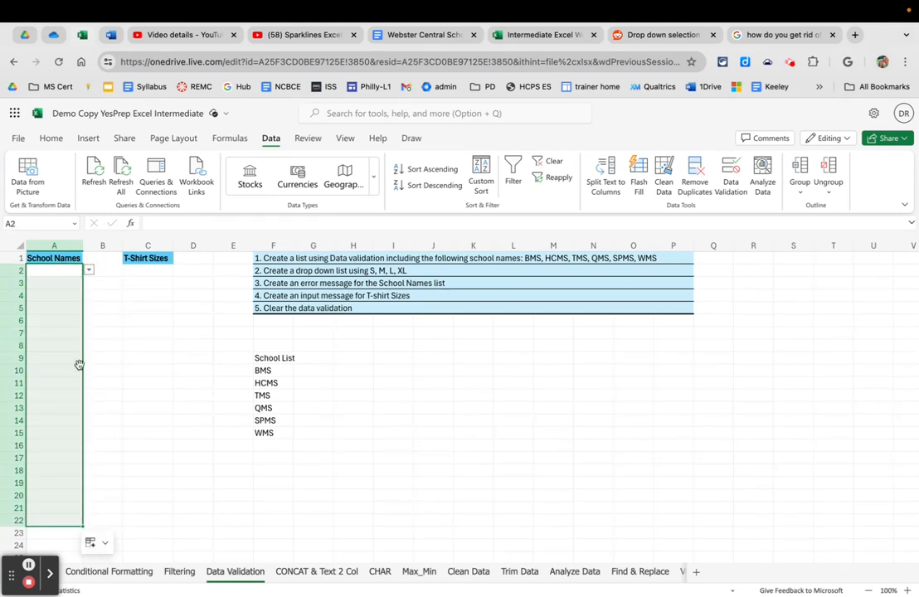
{"action": "left_click", "coordinate": [71, 286]}
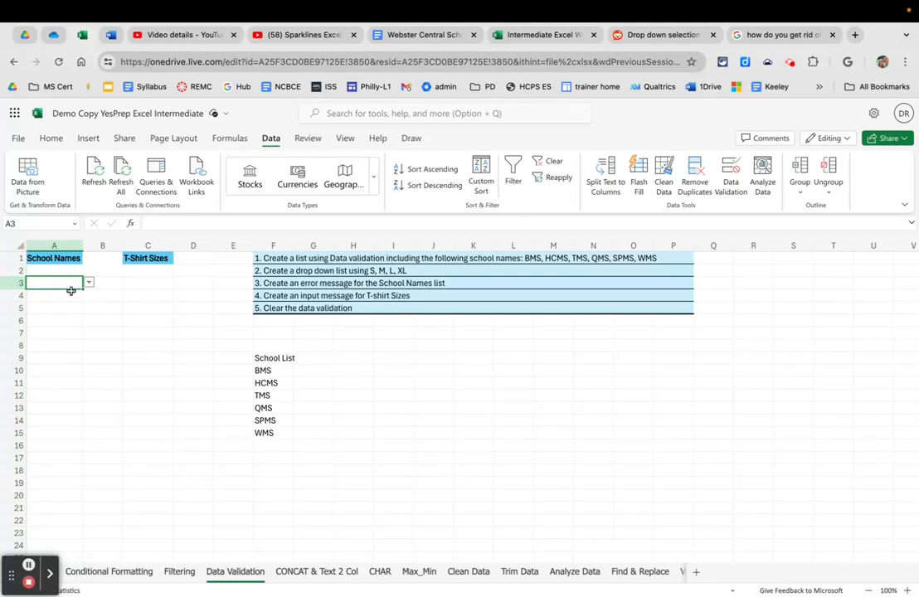
{"action": "left_click", "coordinate": [71, 296]}
{"action": "left_click", "coordinate": [69, 303]}
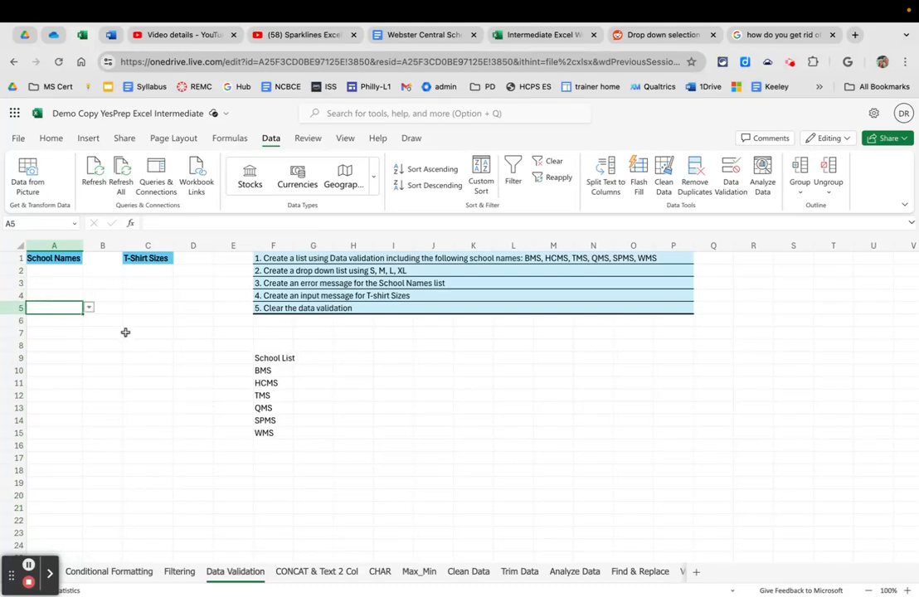
{"action": "left_click", "coordinate": [102, 244]}
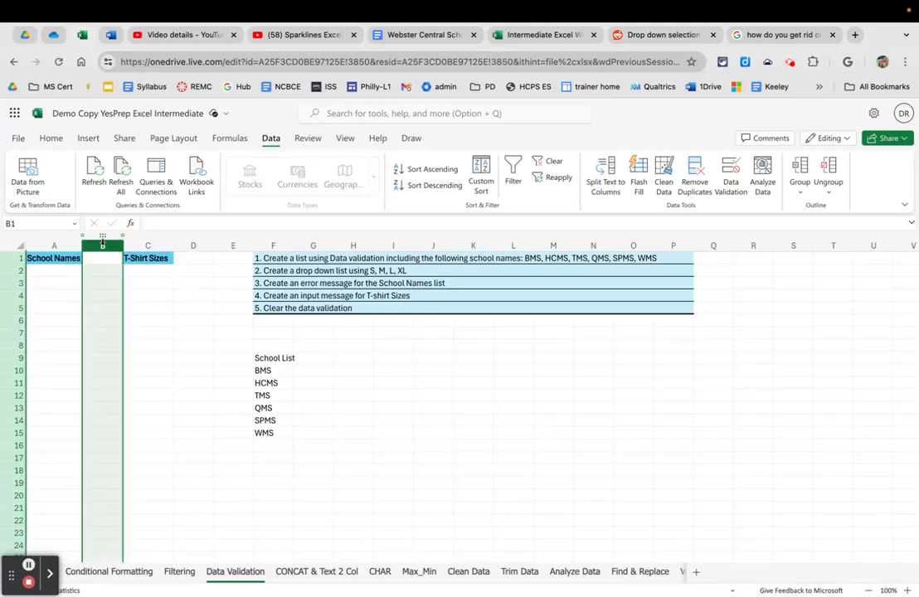
{"action": "left_click", "coordinate": [52, 260]}
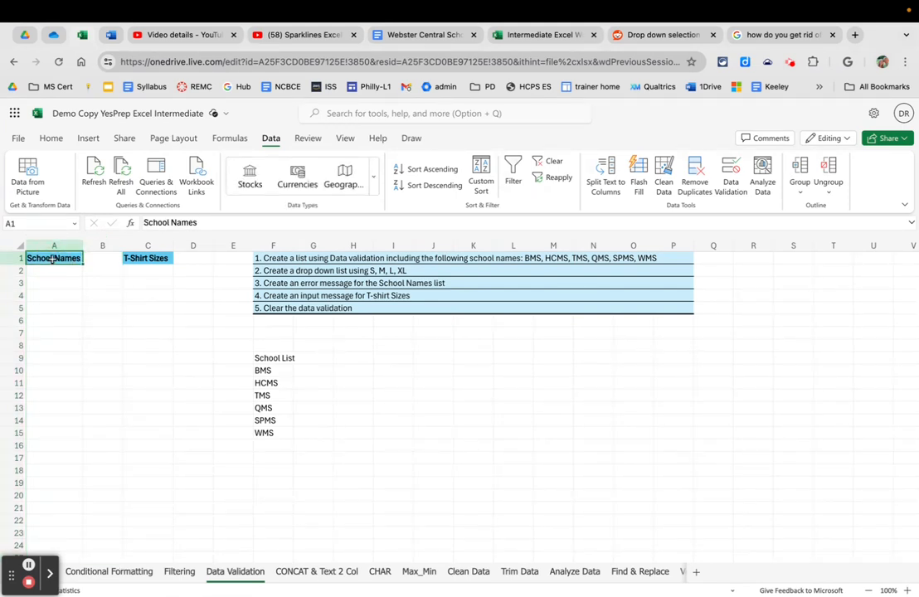
Choose QMS in cell A2 and SPMS in cell A3 from their school drop-down lists
{"action": "left_click", "coordinate": [64, 272]}
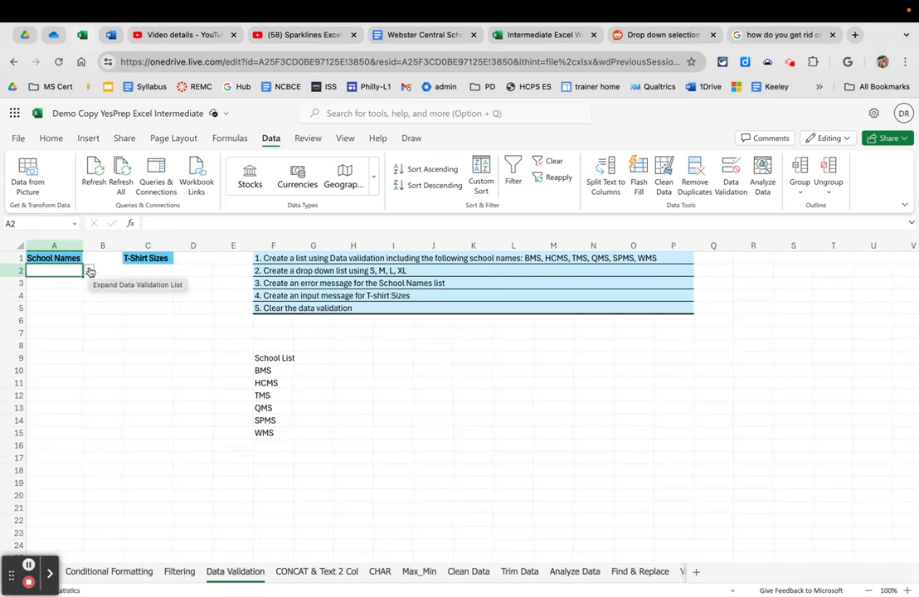
{"action": "left_click", "coordinate": [89, 271]}
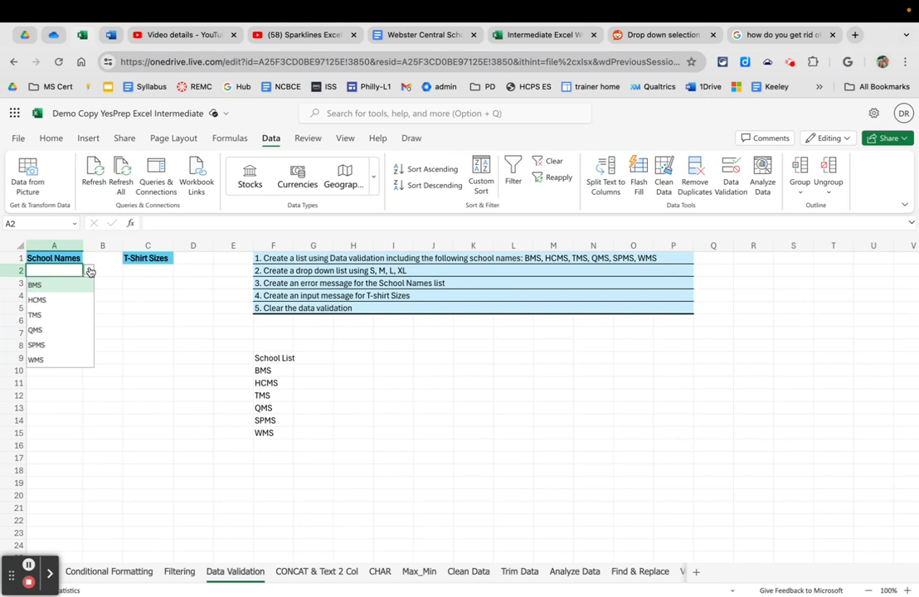
{"action": "left_click", "coordinate": [66, 330]}
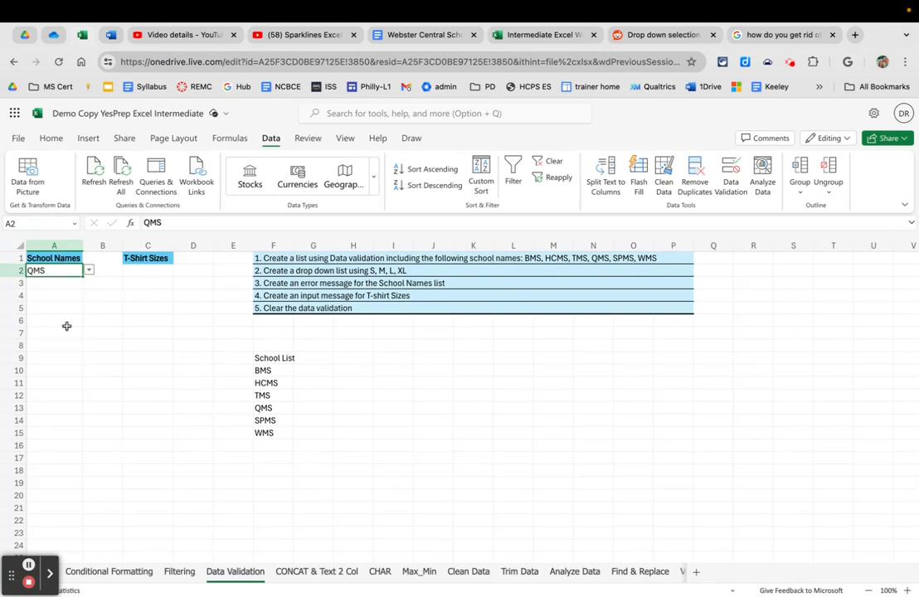
{"action": "left_click", "coordinate": [73, 283]}
{"action": "left_click", "coordinate": [88, 283]}
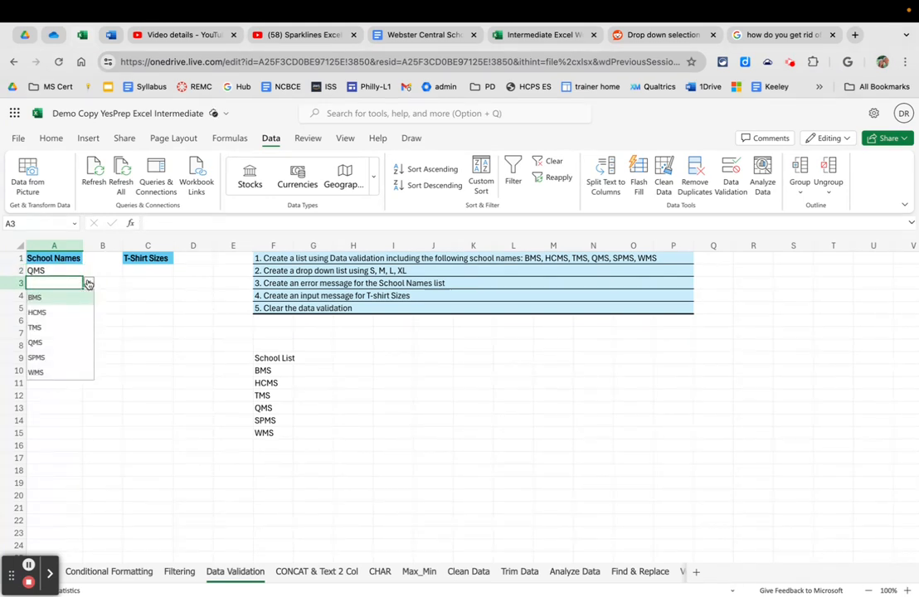
{"action": "left_click", "coordinate": [42, 358]}
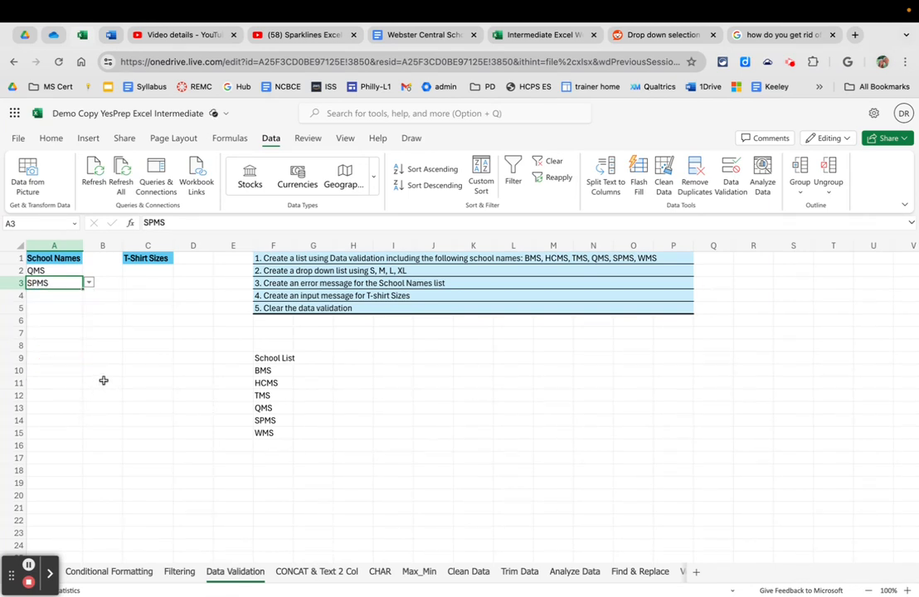
Clear all data validation from A2:A24, agreeing to extend the existing settings to the whole selection
{"action": "left_click_drag", "start_coordinate": [64, 271], "coordinate": [64, 539]}
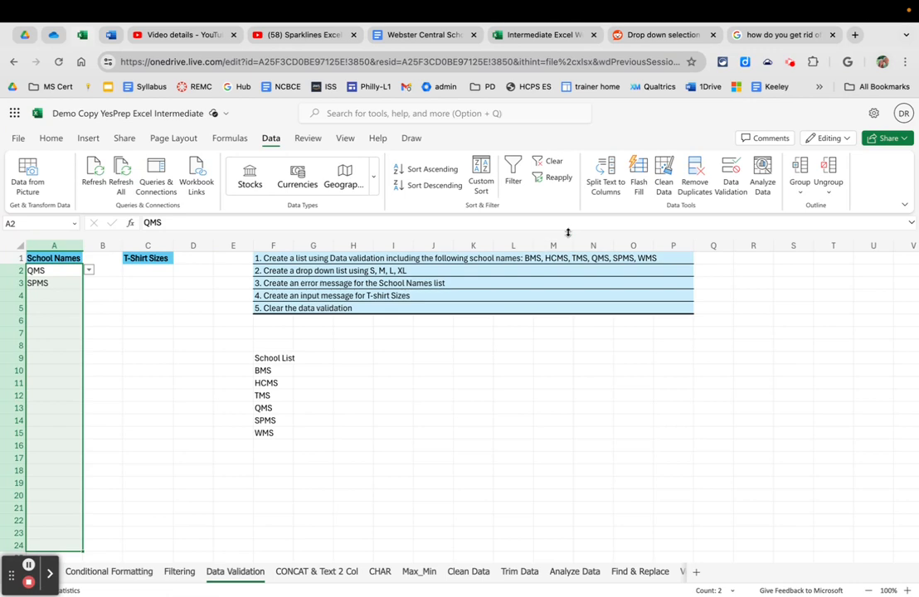
{"action": "left_click", "coordinate": [731, 173]}
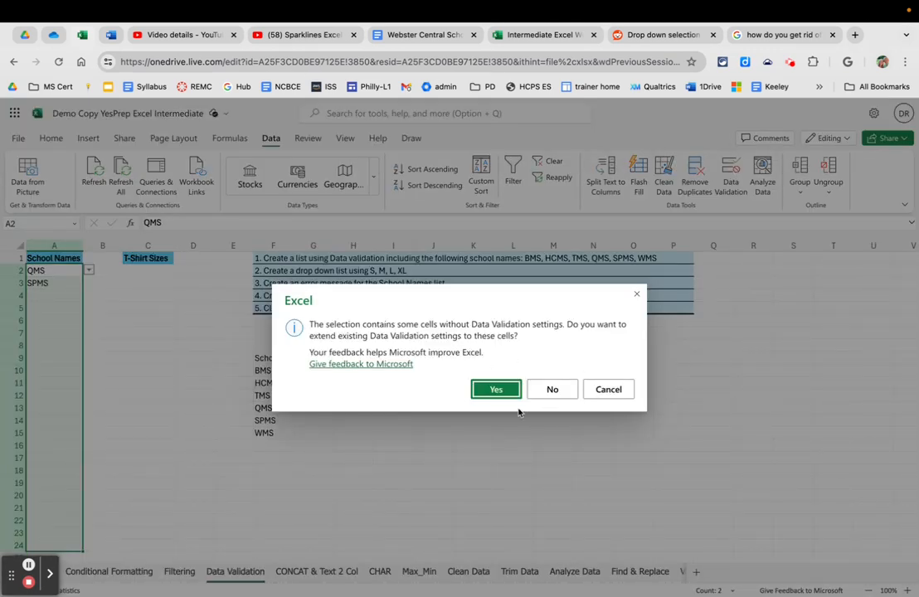
{"action": "left_click", "coordinate": [497, 390]}
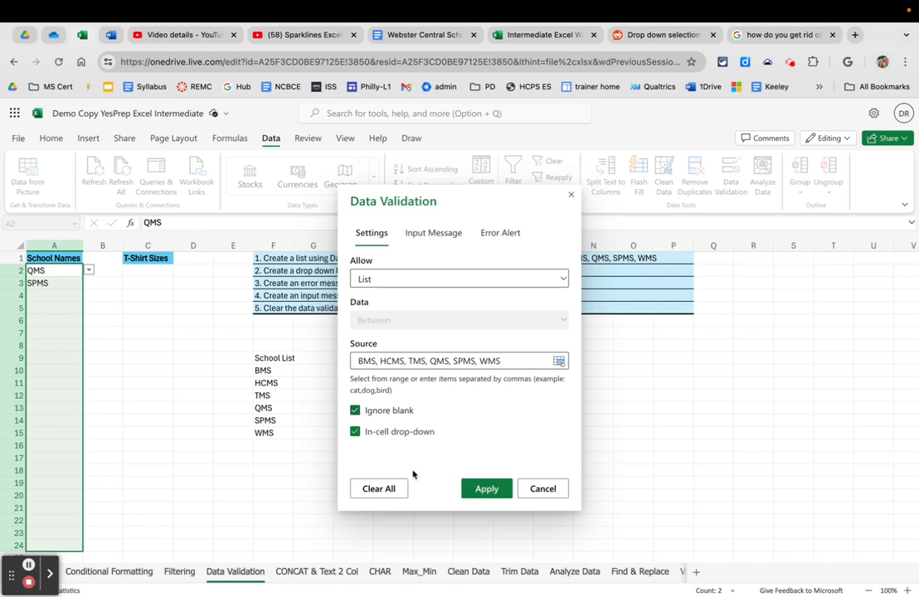
{"action": "left_click", "coordinate": [385, 489]}
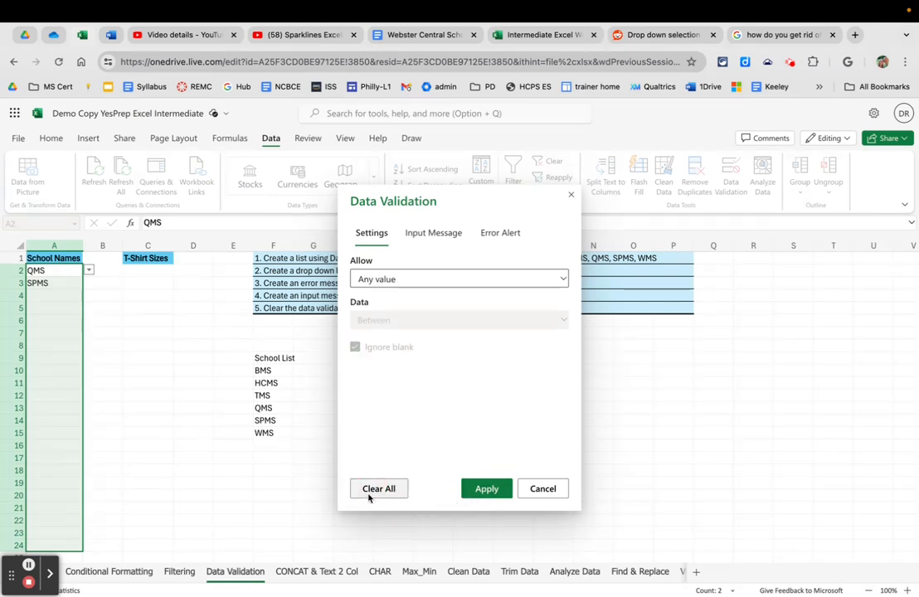
{"action": "left_click", "coordinate": [486, 490]}
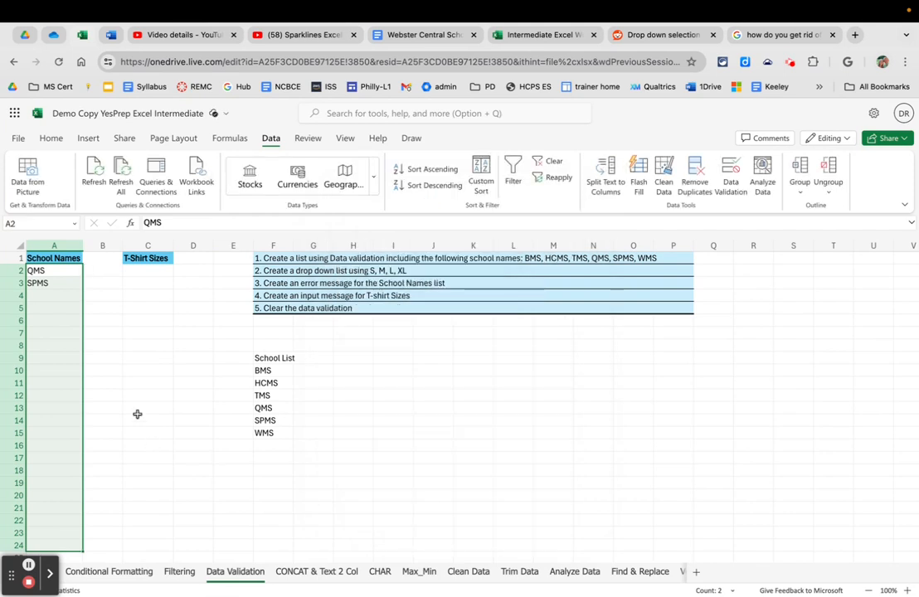
Delete the school entries left in cells A3 and A2
{"action": "left_click", "coordinate": [61, 283]}
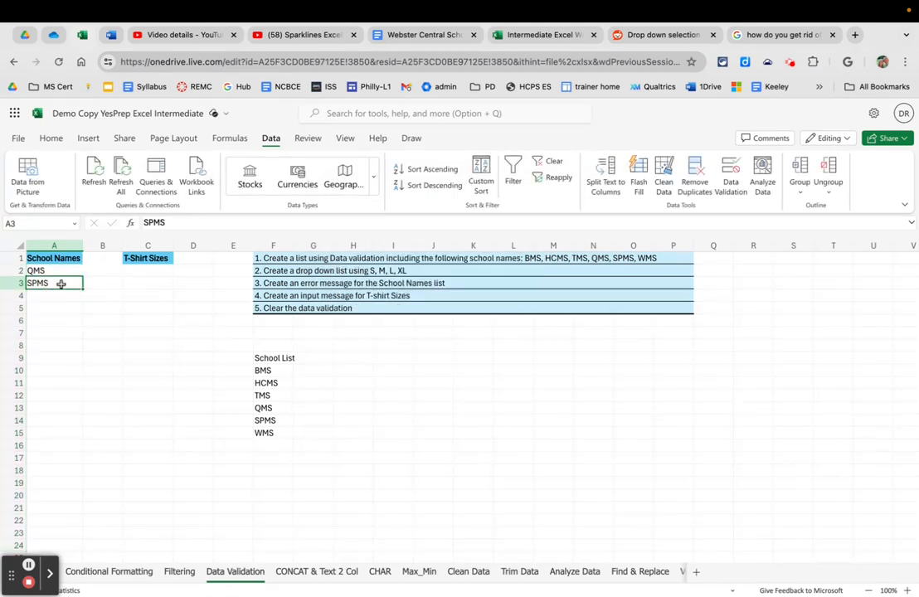
{"action": "key", "text": "Delete"}
{"action": "left_click", "coordinate": [61, 272]}
{"action": "key", "text": "Delete"}
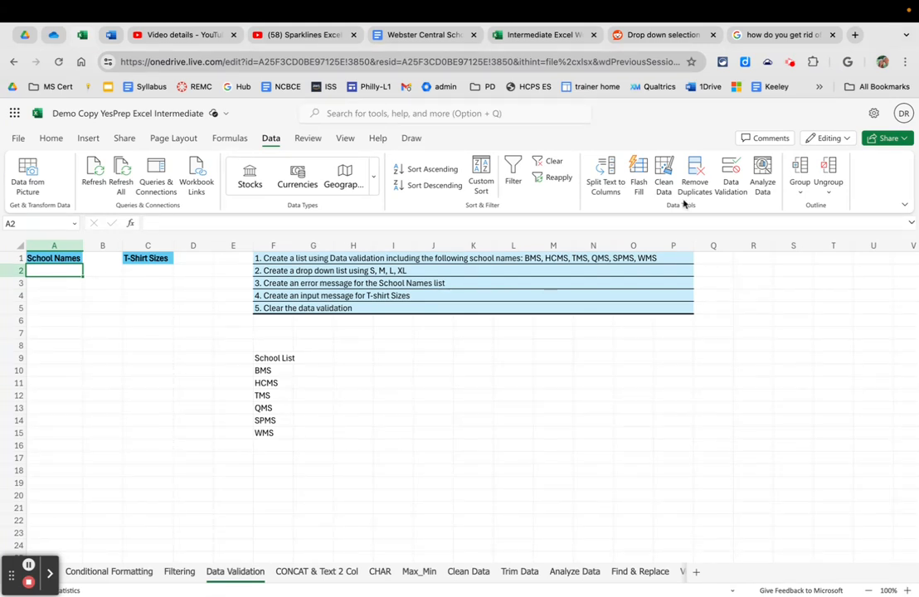
Apply a list data validation to A2 using the school range F10:F15 as its source, and check its drop-down
{"action": "left_click", "coordinate": [733, 171]}
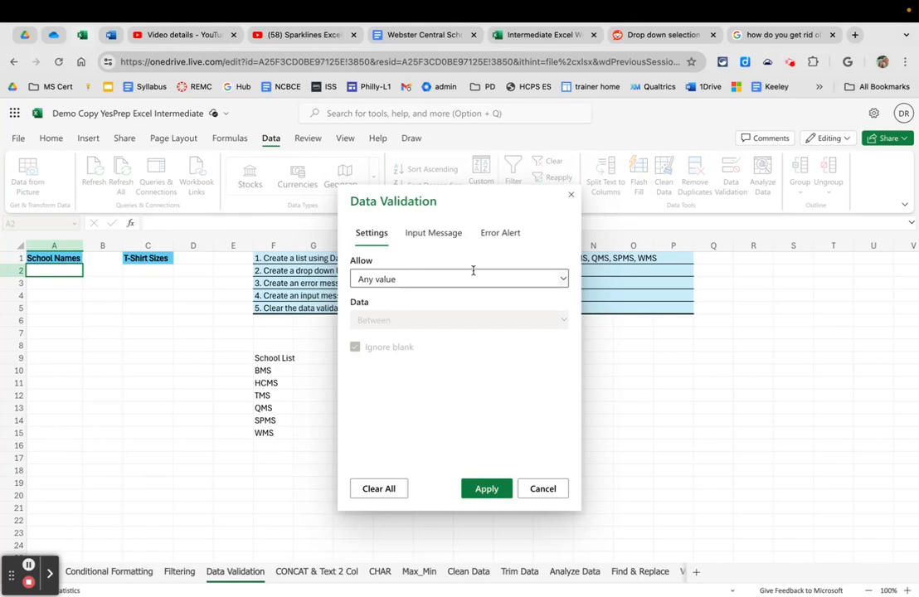
{"action": "left_click", "coordinate": [470, 277]}
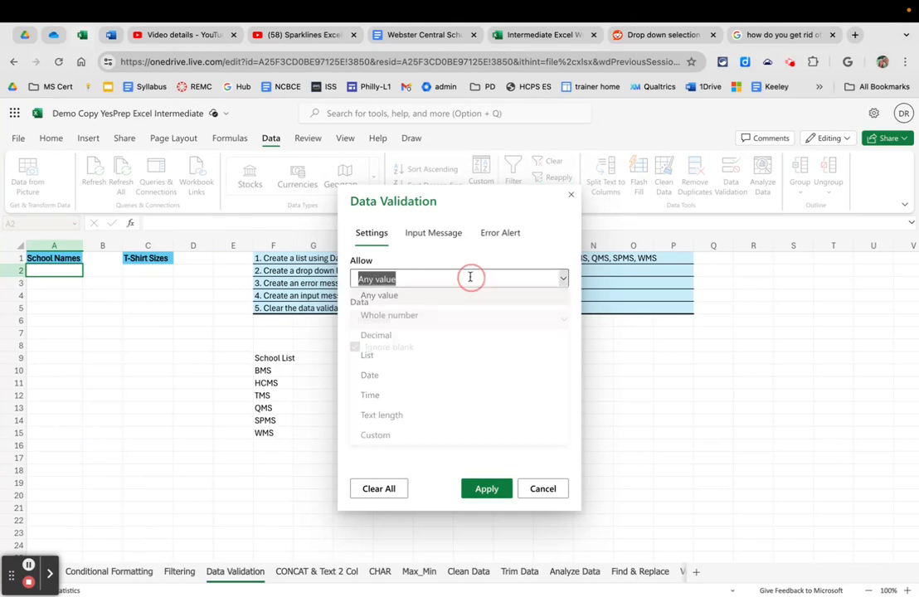
{"action": "left_click", "coordinate": [404, 358]}
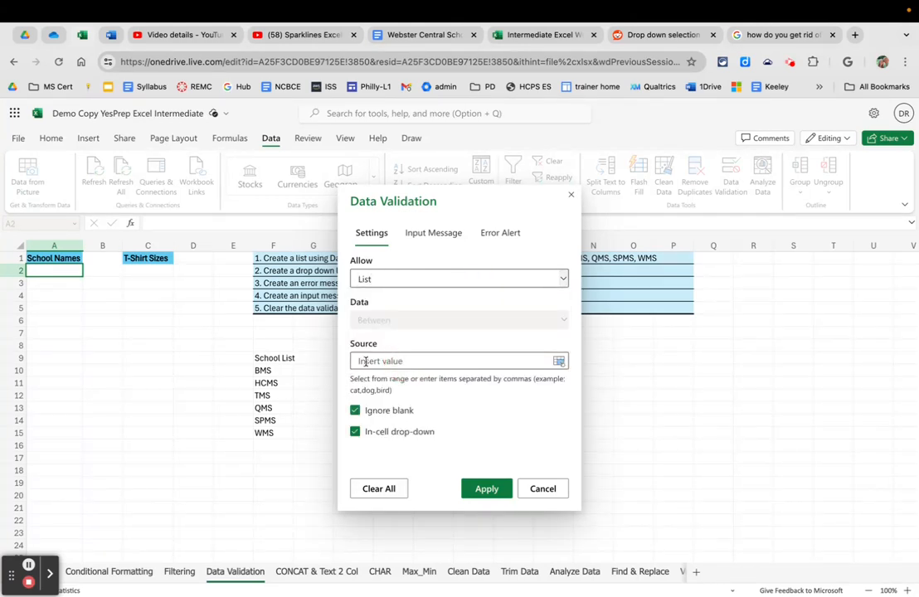
{"action": "left_click_drag", "start_coordinate": [265, 370], "coordinate": [274, 433]}
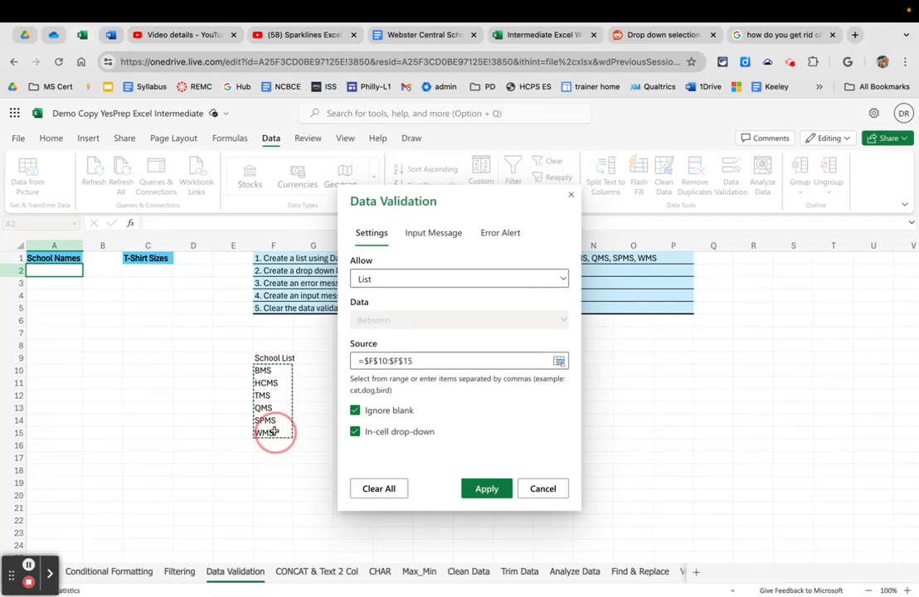
{"action": "left_click", "coordinate": [486, 488]}
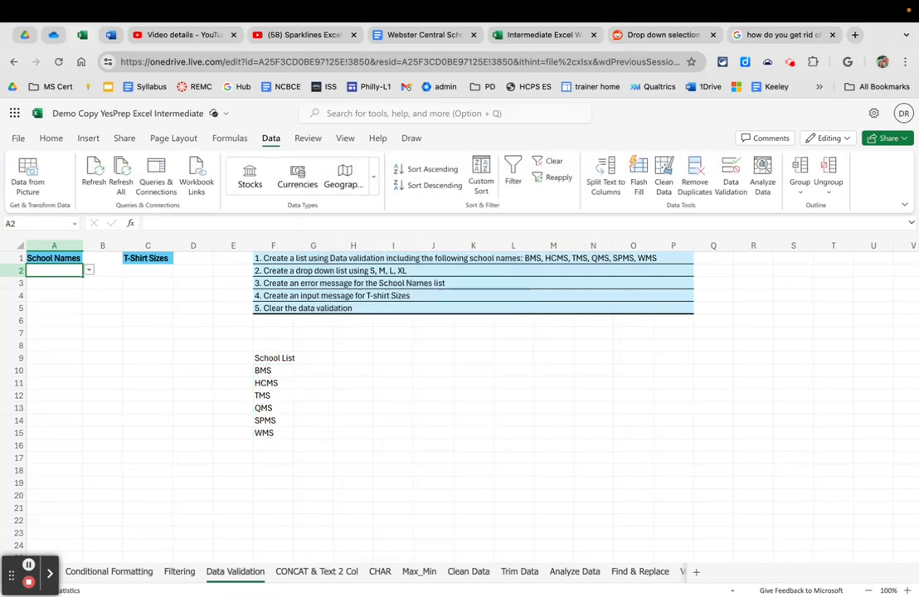
{"action": "left_click", "coordinate": [89, 271]}
{"action": "left_click", "coordinate": [88, 272]}
Set up a list data validation for cell C2 with the source items S, M, L, XL
{"action": "left_click", "coordinate": [149, 272]}
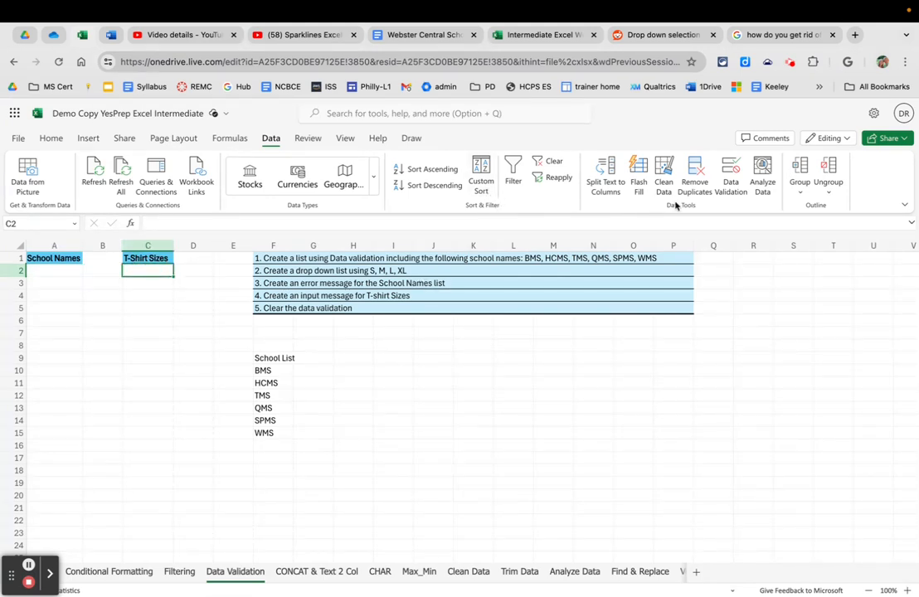
{"action": "left_click", "coordinate": [733, 171]}
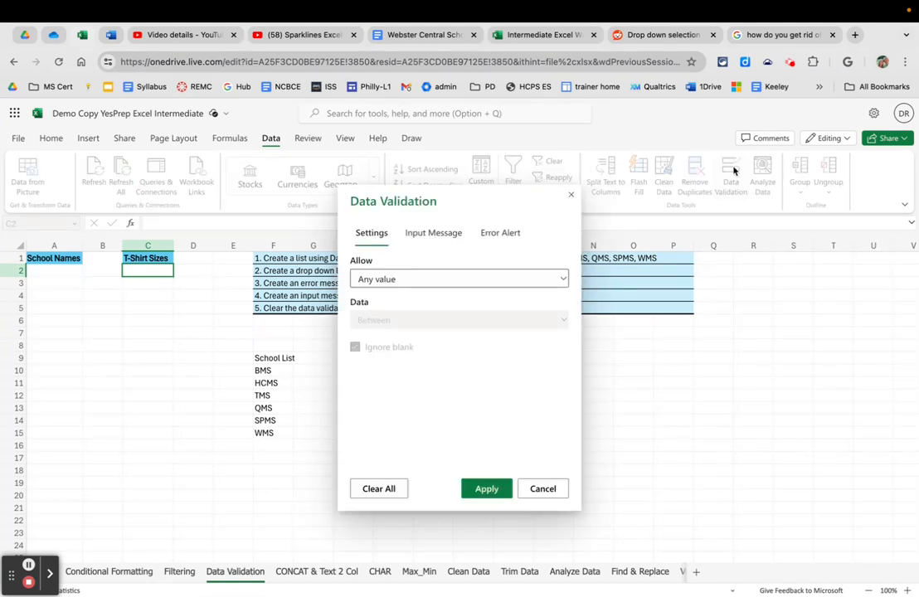
{"action": "left_click", "coordinate": [504, 278]}
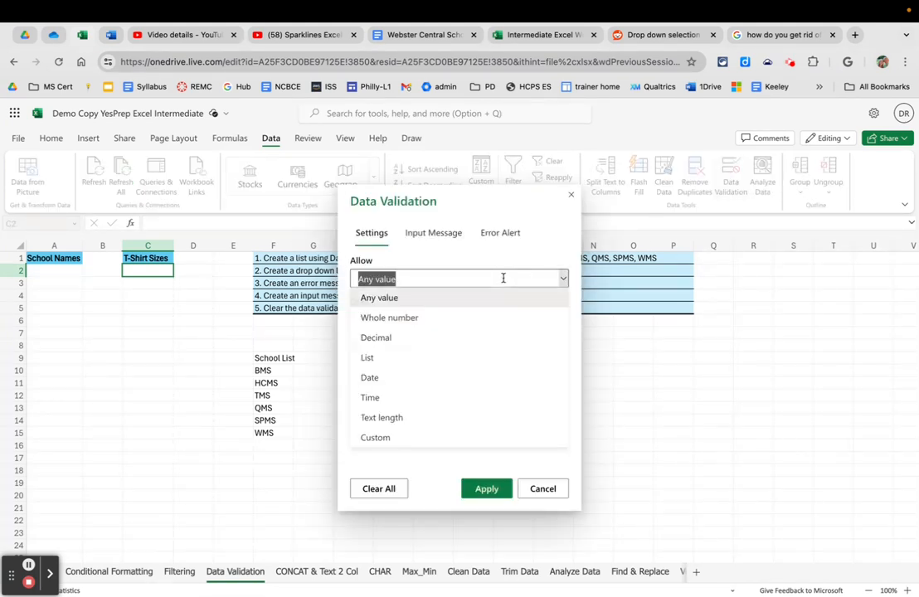
{"action": "left_click", "coordinate": [424, 358]}
{"action": "left_click", "coordinate": [393, 361]}
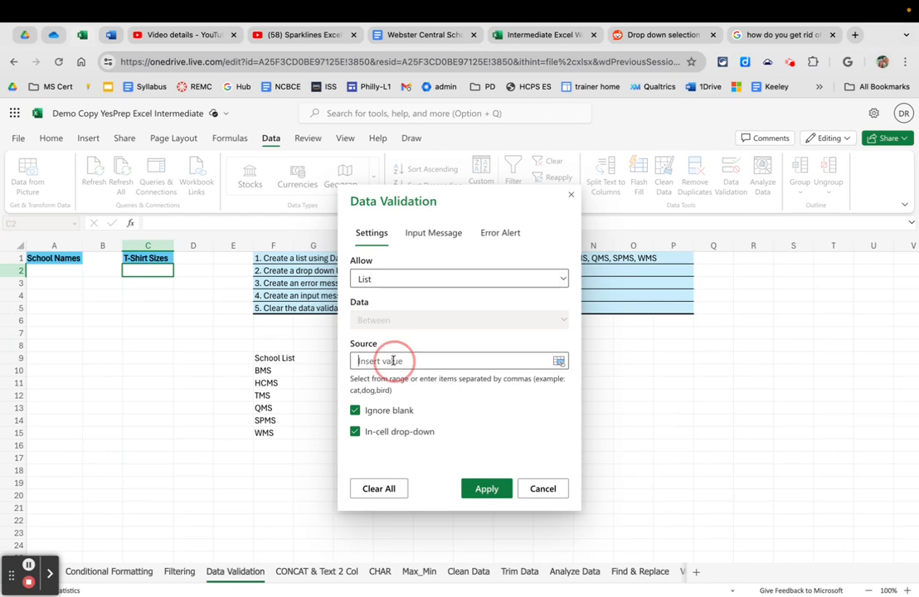
{"action": "type", "text": "S"}
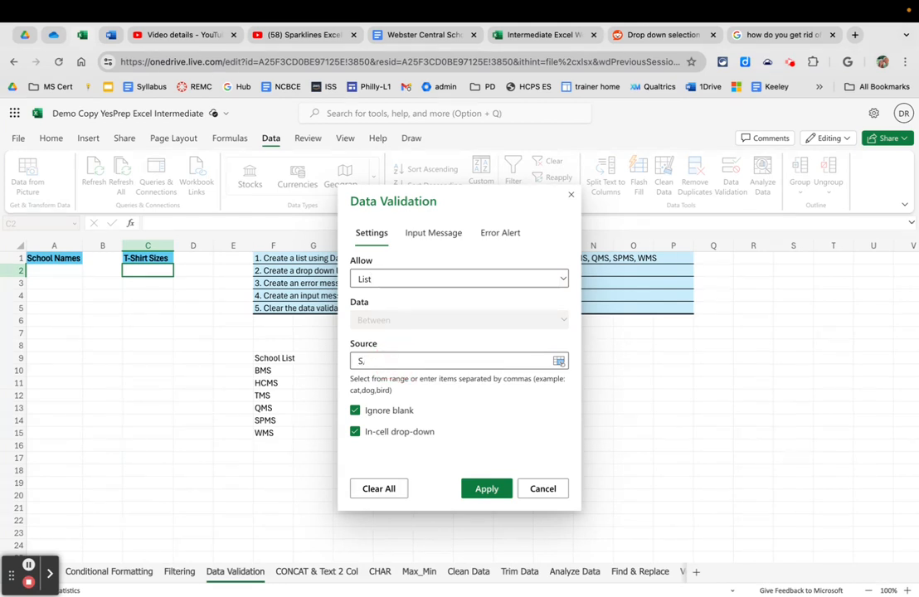
{"action": "type", "text": ", M, L,"}
{"action": "key", "text": "shift+space"}
{"action": "type", "text": "XL"}
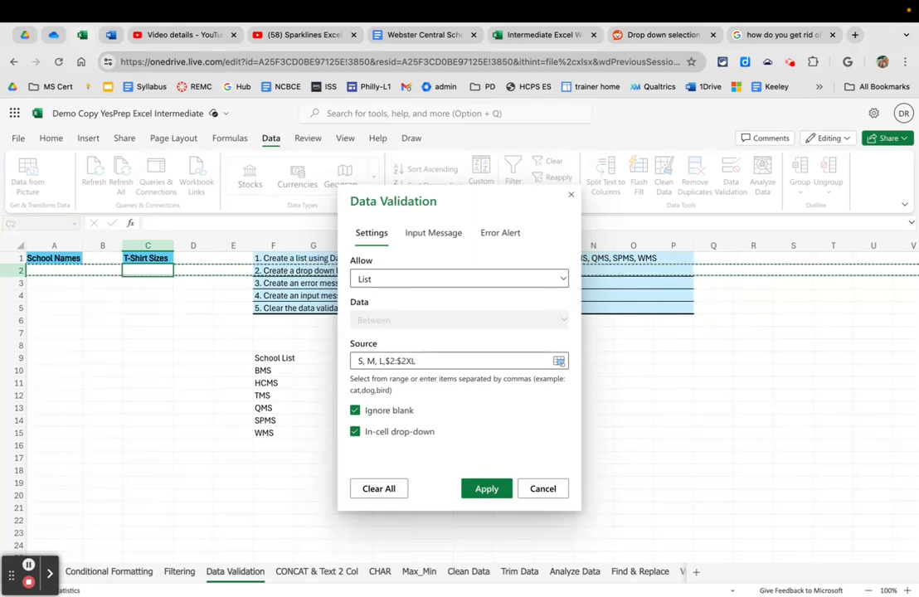
{"action": "left_click_drag", "start_coordinate": [419, 361], "coordinate": [384, 361]}
{"action": "key", "text": "BackSpace"}
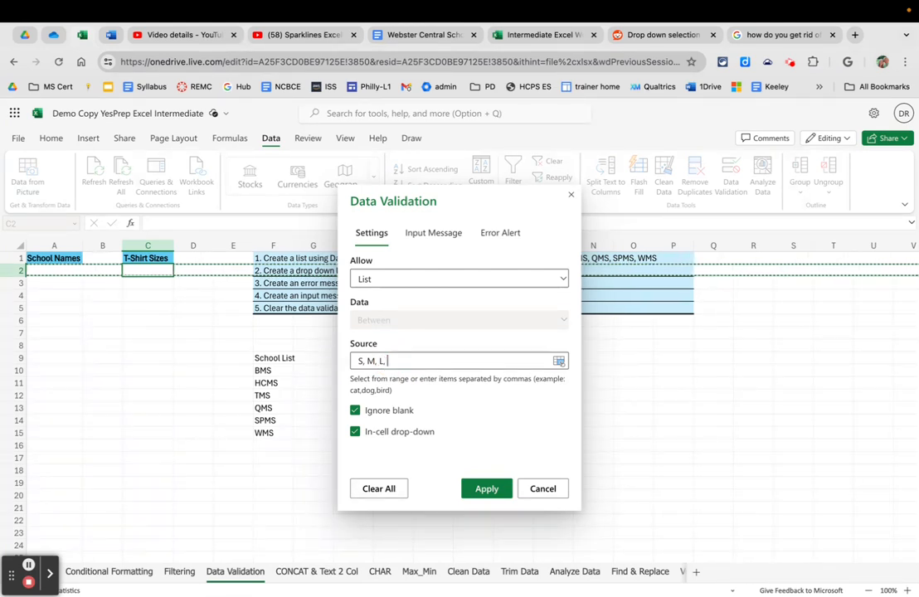
{"action": "type", "text": "XL"}
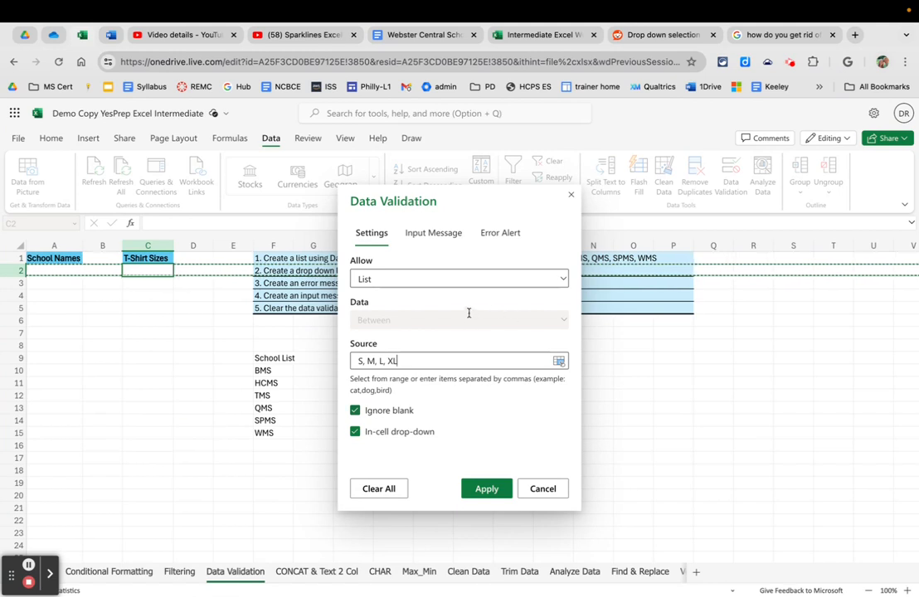
Add the input message "Please select your t-shirt size form the cell fropdown" to C2's validation and apply it
{"action": "left_click", "coordinate": [440, 239]}
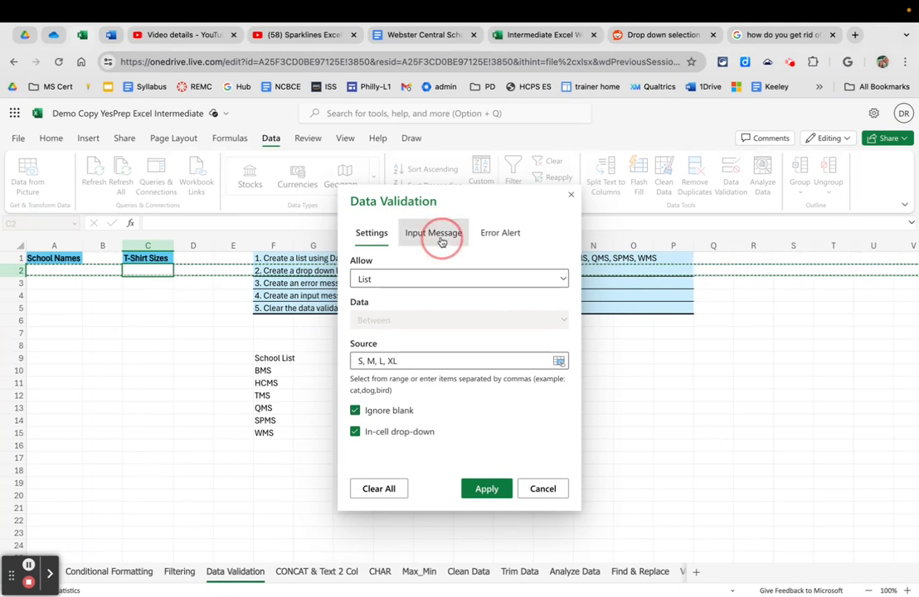
{"action": "left_click", "coordinate": [364, 350]}
{"action": "type", "text": "P"}
{"action": "type", "text": "lease add yo"}
{"action": "key", "text": "BackSpace"}
{"action": "key", "text": "BackSpace"}
{"action": "key", "text": "BackSpace"}
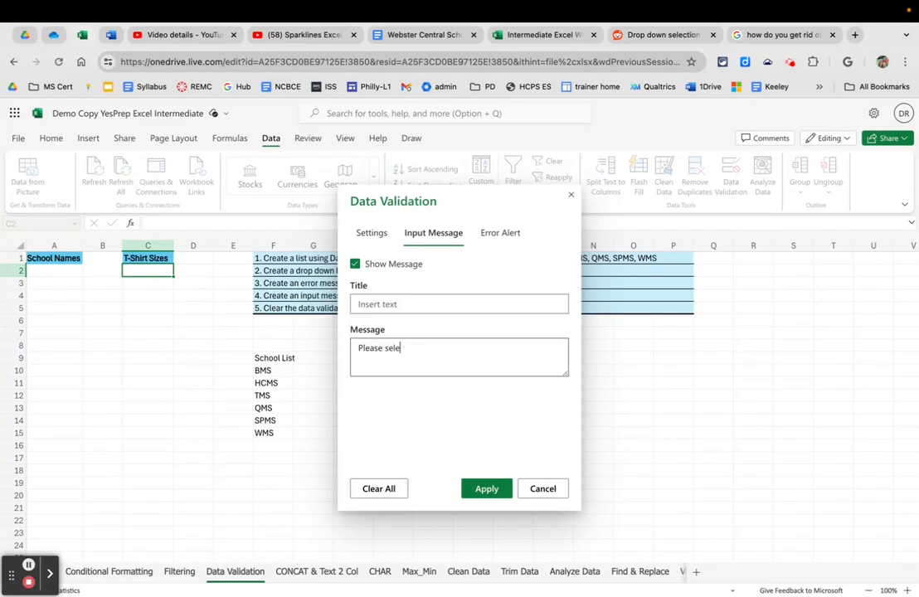
{"action": "type", "text": "your t-shirt size form the"}
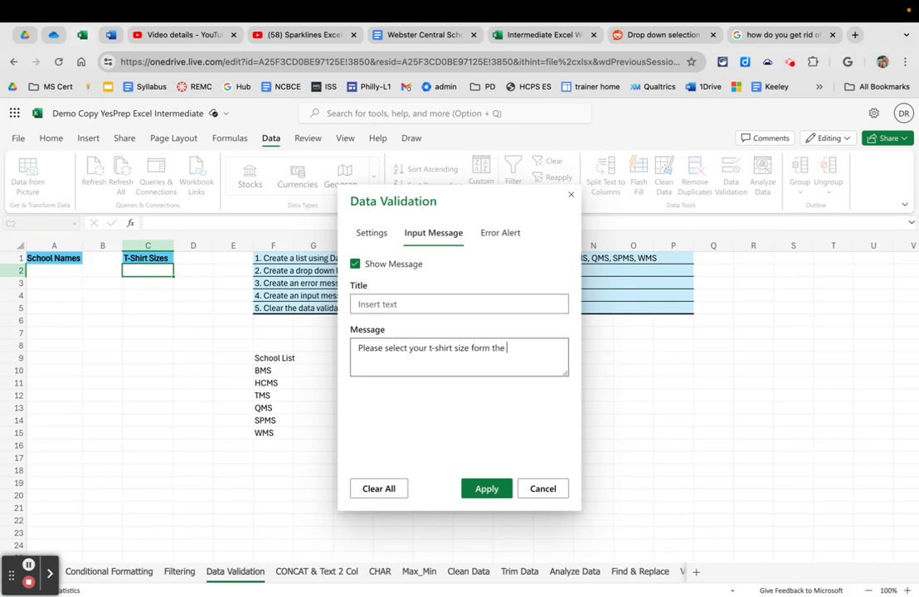
{"action": "type", "text": " cell fropdown"}
{"action": "left_click", "coordinate": [486, 488]}
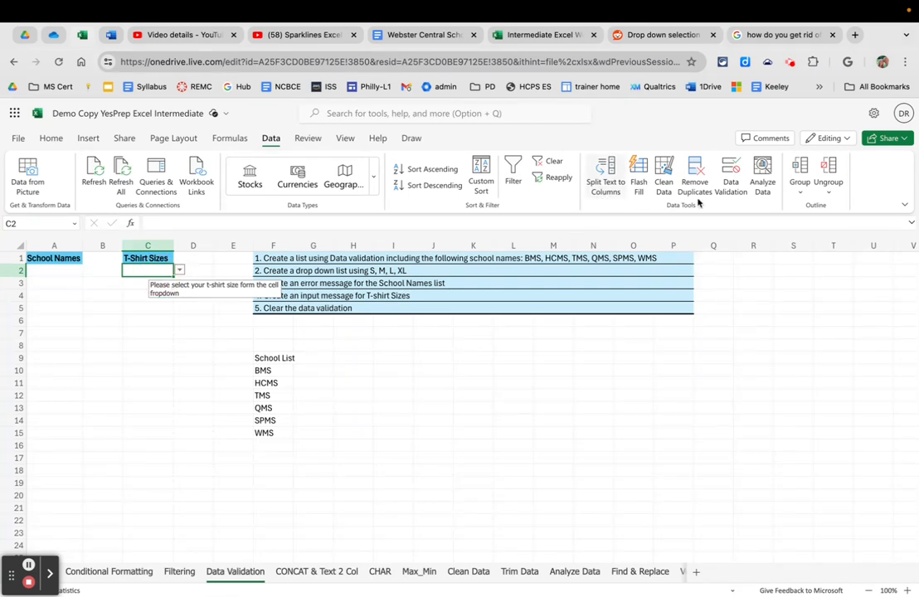
Reopen C2's data validation and correct the last word of its input message to "dropdown"
{"action": "left_click", "coordinate": [731, 175]}
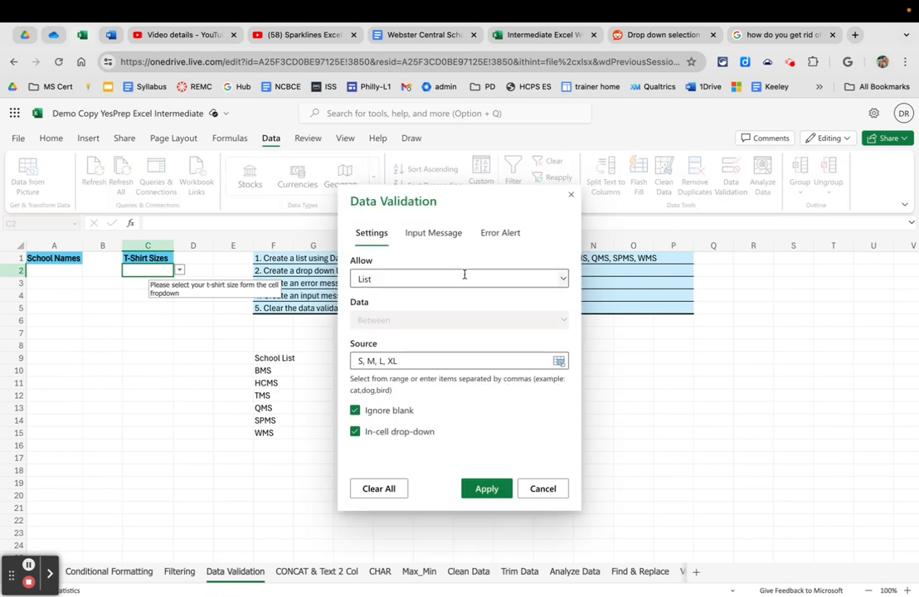
{"action": "left_click", "coordinate": [441, 241]}
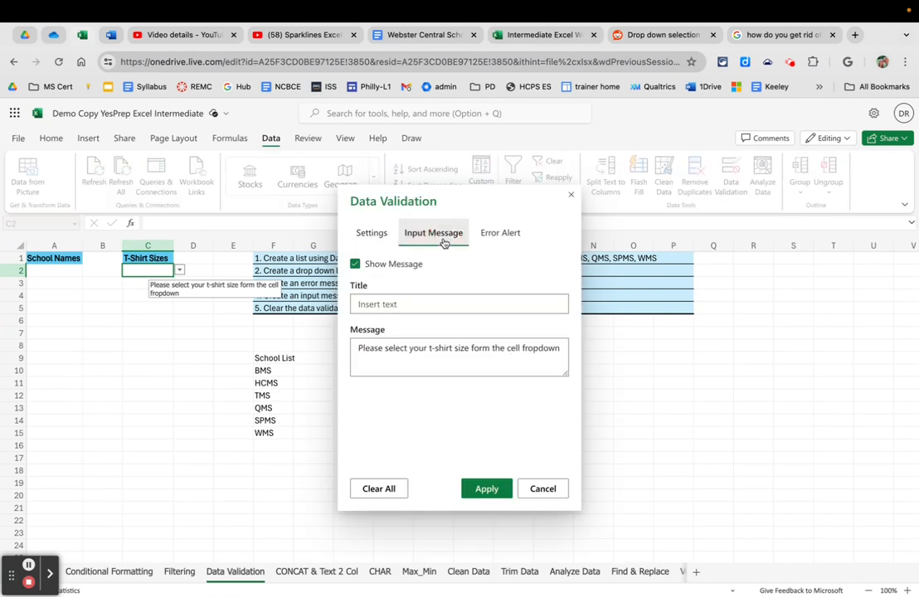
{"action": "left_click", "coordinate": [525, 349]}
{"action": "key", "text": "BackSpace"}
{"action": "type", "text": "d"}
Add the blocking error alert message "That is not a size that is available" to C2's validation and apply the changes
{"action": "left_click", "coordinate": [508, 236]}
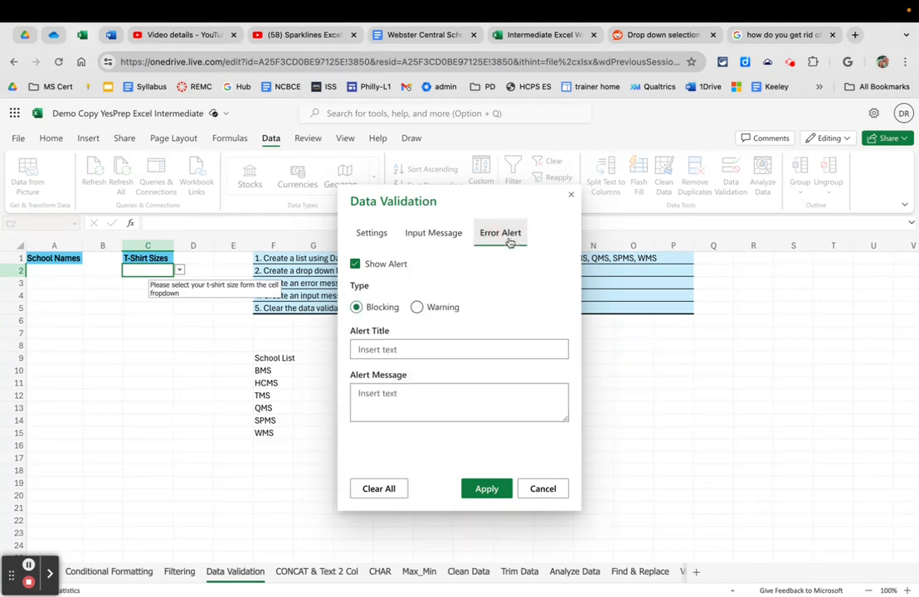
{"action": "left_click", "coordinate": [386, 396]}
{"action": "type", "text": "That is not a size that is avai"}
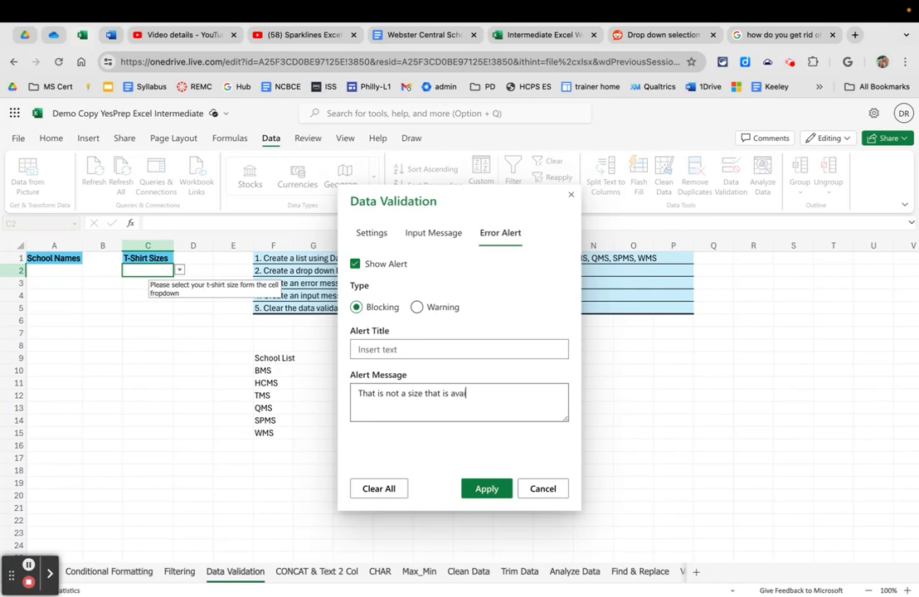
{"action": "left_click", "coordinate": [487, 493]}
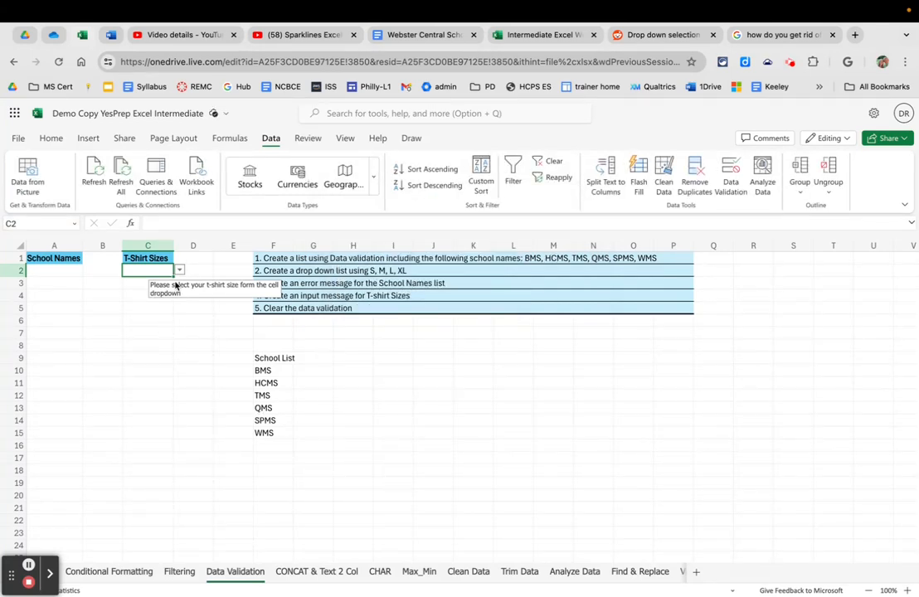
Fill the T-shirt size validation down from C2 to C8, and on to C13
{"action": "mouse_move", "coordinate": [171, 274]}
{"action": "left_mouse_down"}
{"action": "mouse_move", "coordinate": [173, 345]}
{"action": "mouse_move", "coordinate": [164, 348]}
{"action": "mouse_move", "coordinate": [160, 272]}
{"action": "left_mouse_up"}
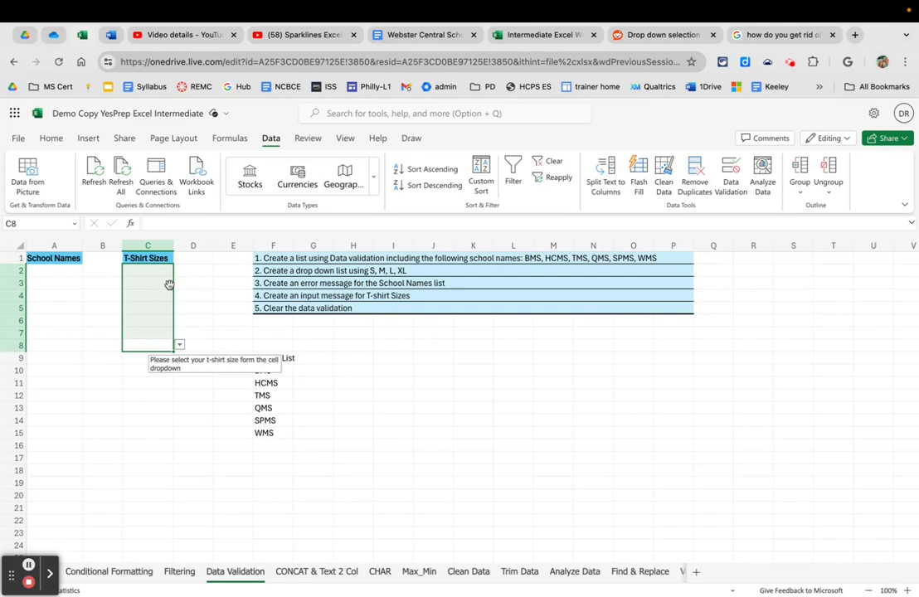
{"action": "left_click", "coordinate": [159, 348]}
{"action": "left_click_drag", "start_coordinate": [170, 349], "coordinate": [173, 396]}
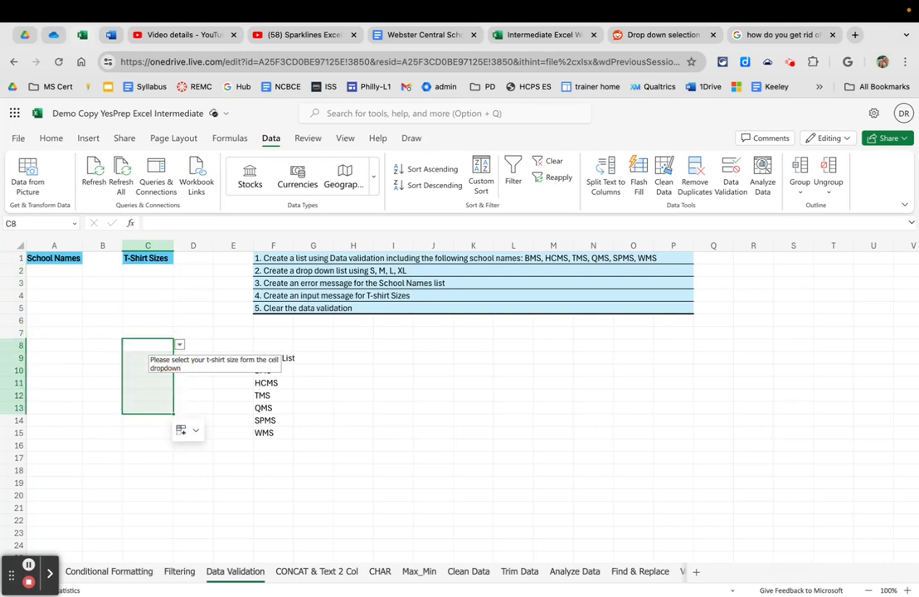
Choose L in cells C8 and C9 from their T-shirt size drop-down lists
{"action": "left_click", "coordinate": [147, 348]}
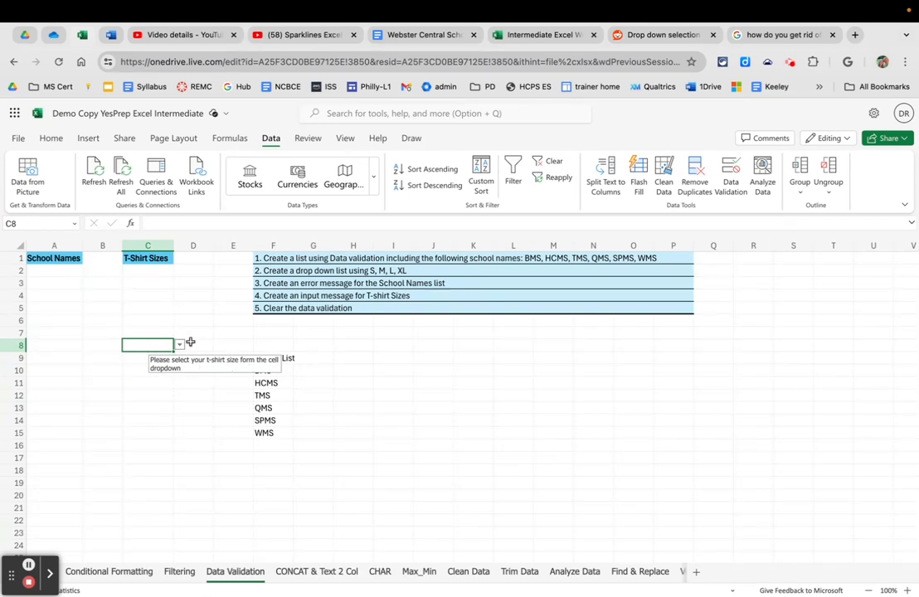
{"action": "left_click", "coordinate": [180, 345]}
{"action": "left_click", "coordinate": [141, 392]}
{"action": "left_click", "coordinate": [146, 358]}
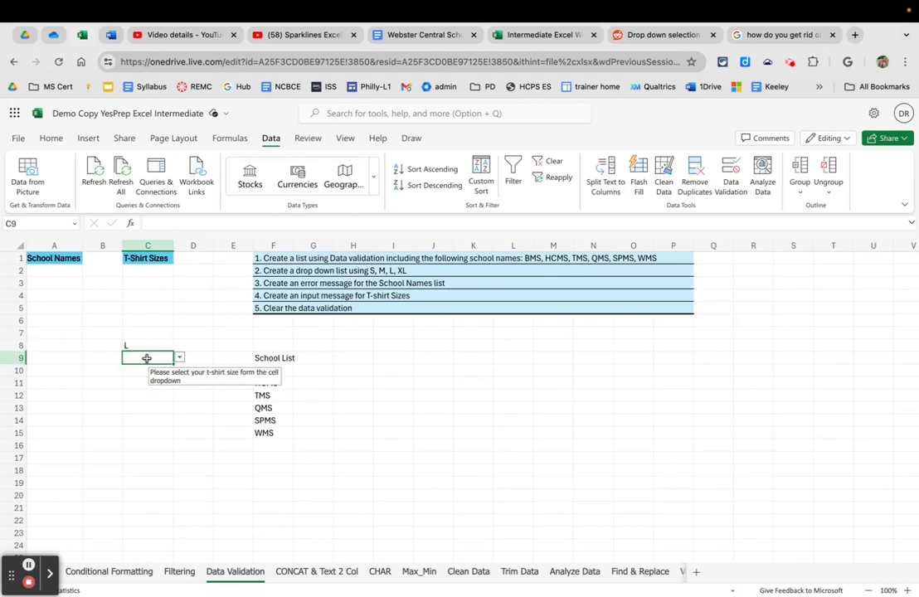
{"action": "left_click", "coordinate": [180, 359]}
{"action": "left_click", "coordinate": [161, 403]}
Try to enter the unlisted size XXL in cell C10 to test the error alert, and cancel the entry
{"action": "left_click", "coordinate": [134, 372]}
{"action": "type", "text": "X"}
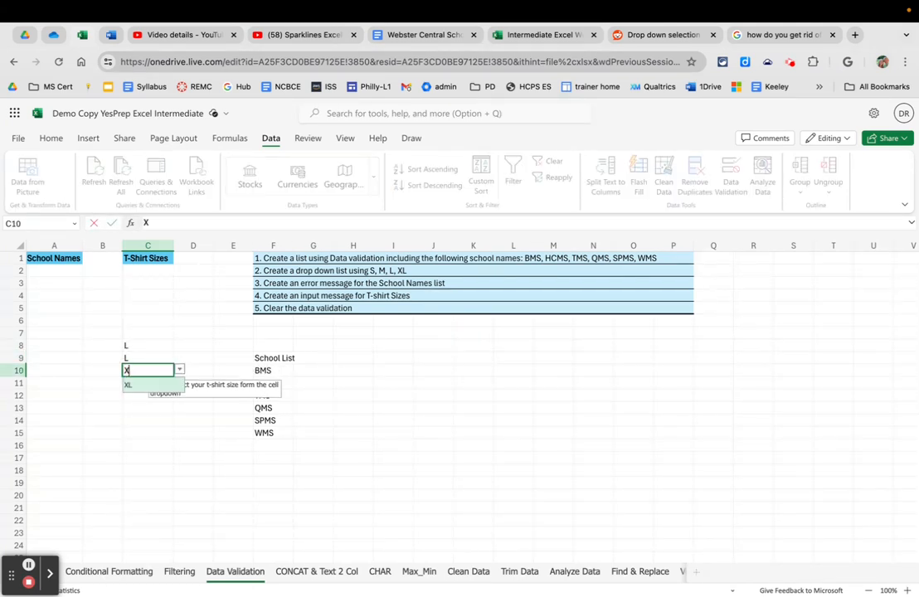
{"action": "type", "text": "XL"}
{"action": "key", "text": "Return"}
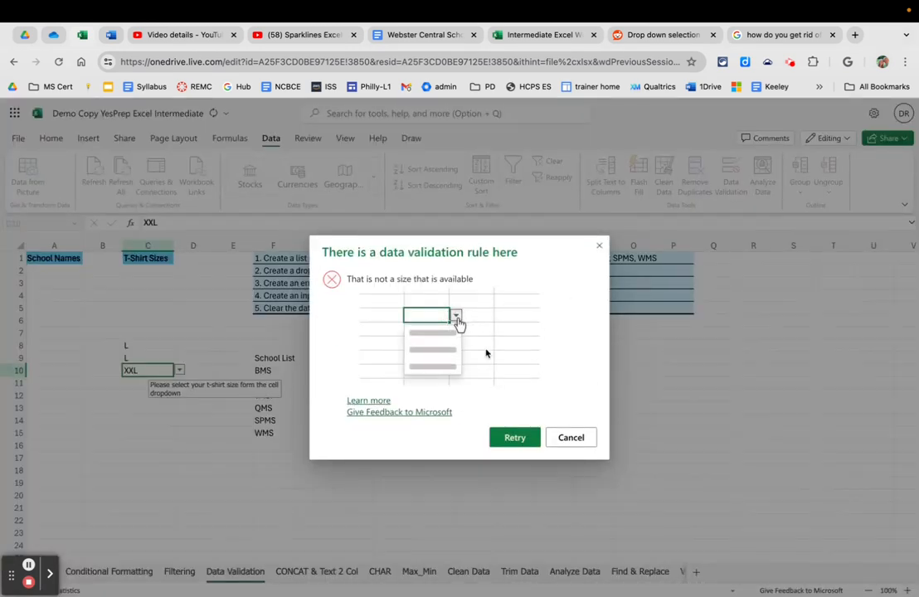
{"action": "left_click", "coordinate": [570, 437]}
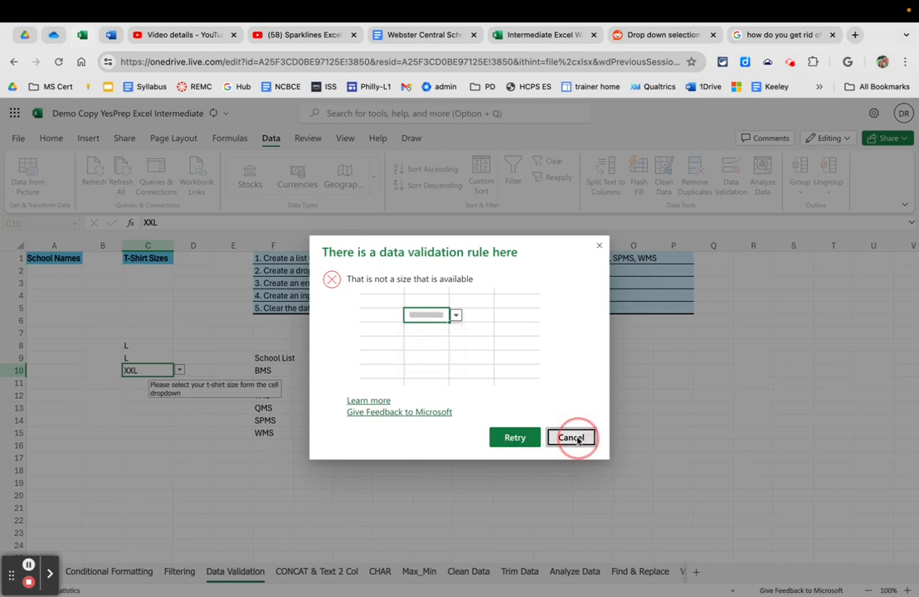